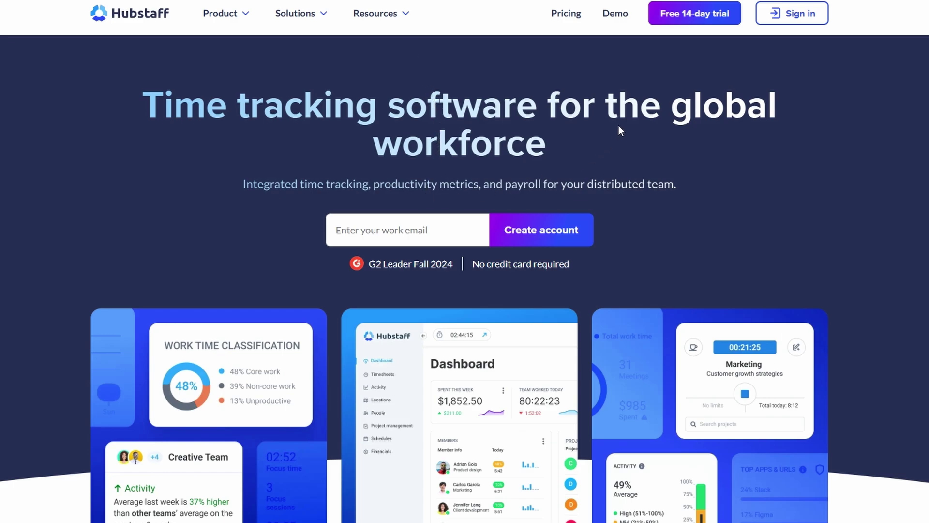
# - Open the Demo request form from the Hubstaff public home page
pyautogui.click(616, 15)
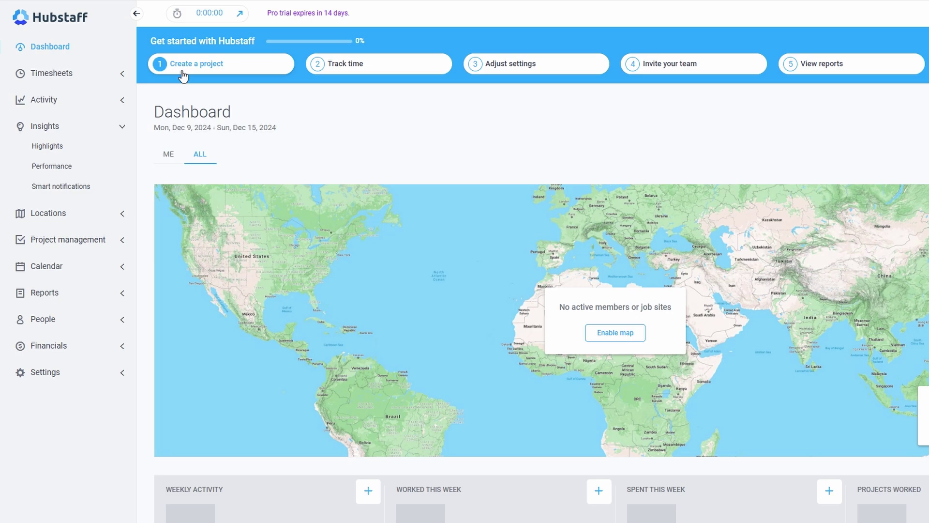
# - Open the New project form from the Get started banner and highlight its PROJECT NAMES label
pyautogui.click(182, 73)
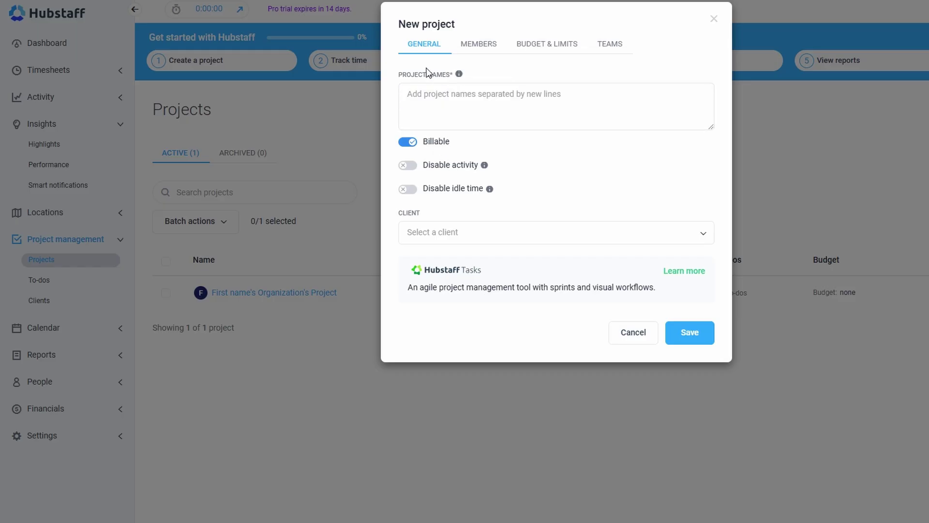
pyautogui.doubleClick(411, 76)
pyautogui.moveTo(412, 79); pyautogui.dragTo(430, 95)
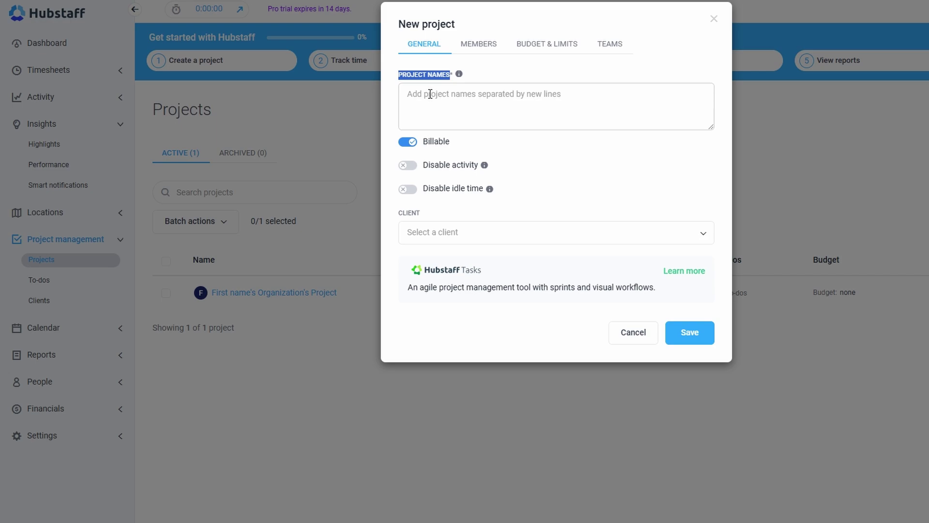
# - Name the new project 'Project Names' and save it
pyautogui.click(430, 93)
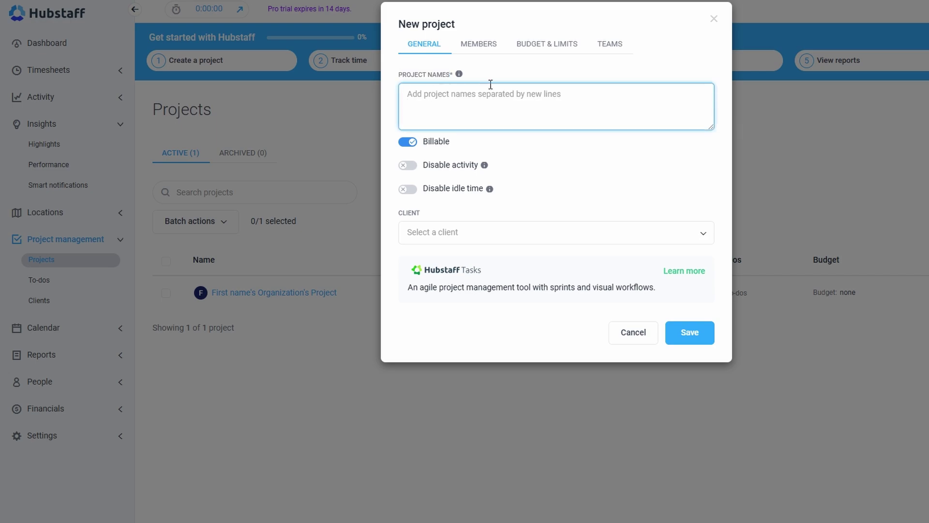
pyautogui.write('Project Names')
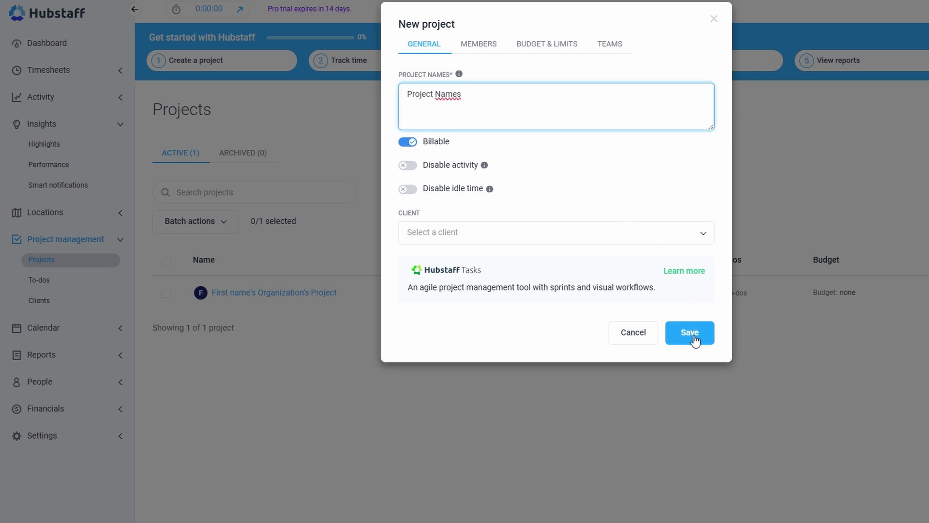
pyautogui.click(689, 334)
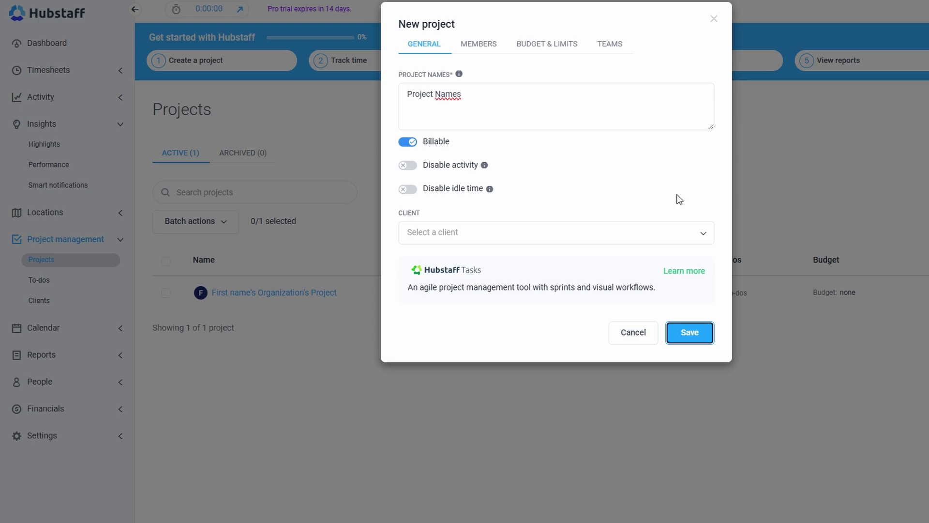
pyautogui.click(692, 332)
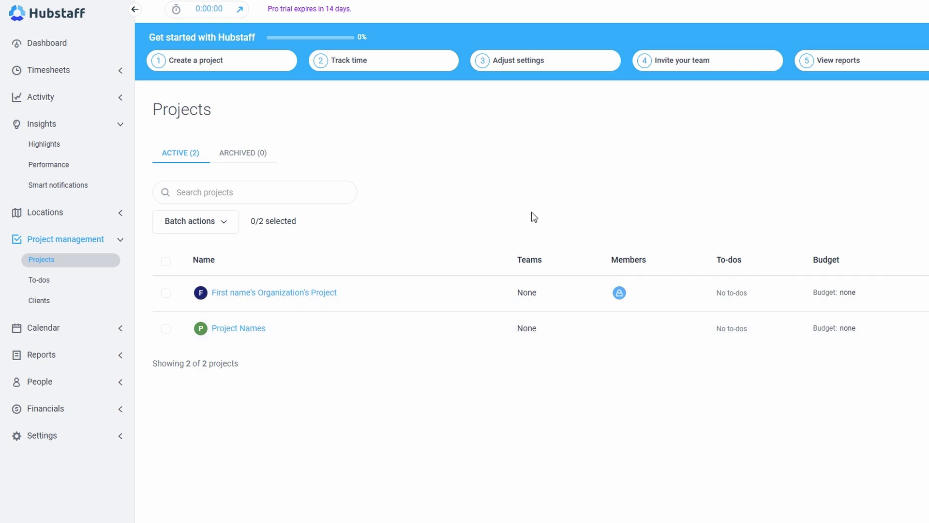
# - On the Subscription plans page, highlight the Starter plan name and its per-seat price
pyautogui.click(289, 293)
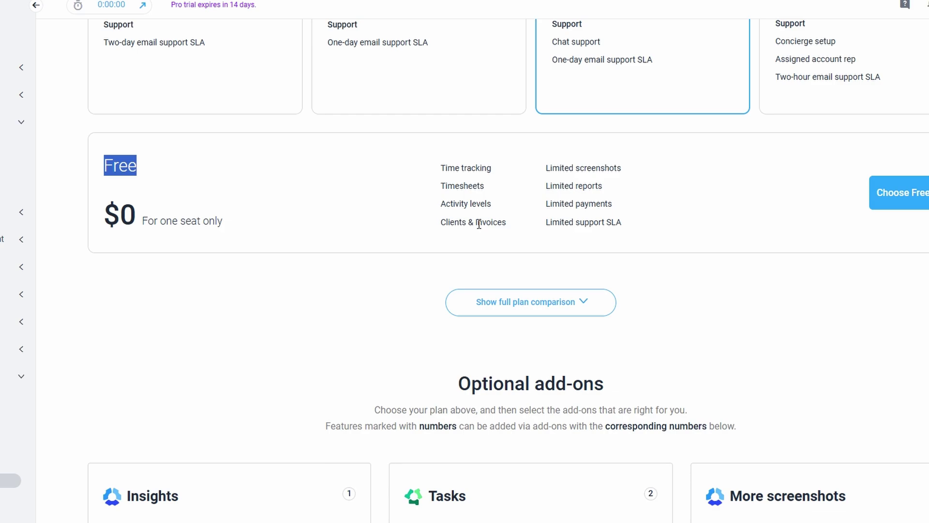
pyautogui.scroll(4, 479, 224)
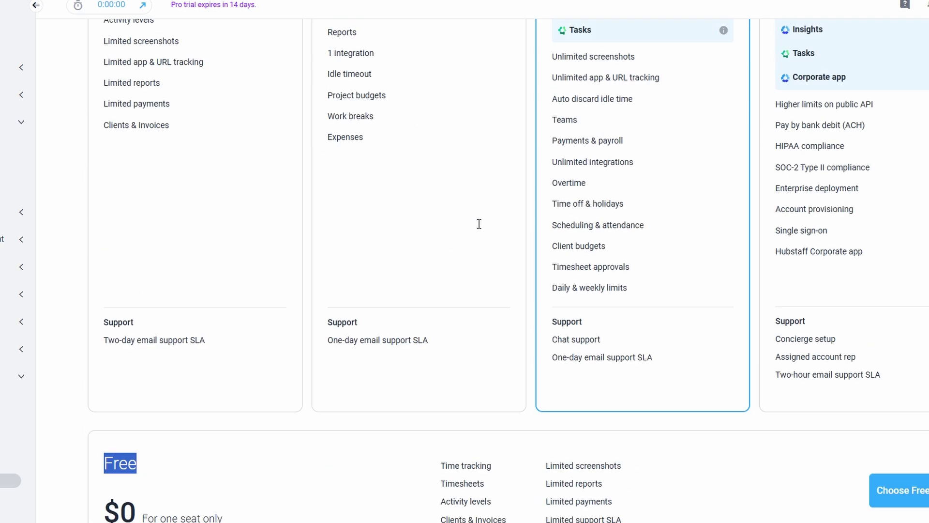
pyautogui.scroll(6, 478, 223)
pyautogui.scroll(2, 478, 224)
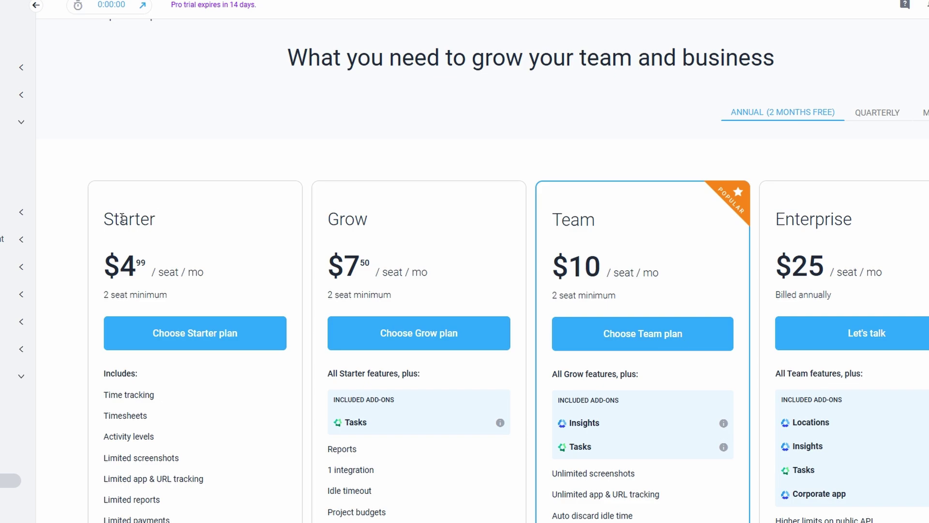
pyautogui.doubleClick(122, 217)
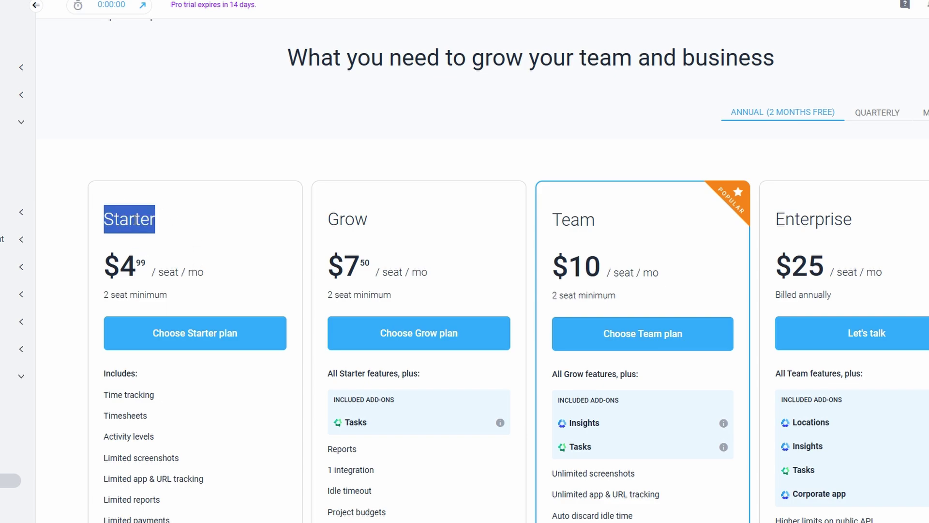
pyautogui.moveTo(113, 270); pyautogui.dragTo(213, 277)
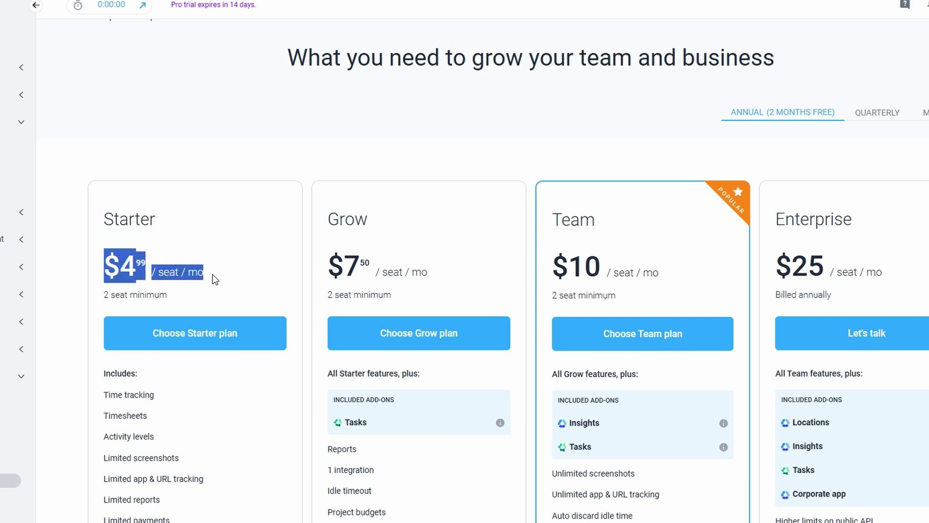
pyautogui.click(212, 274)
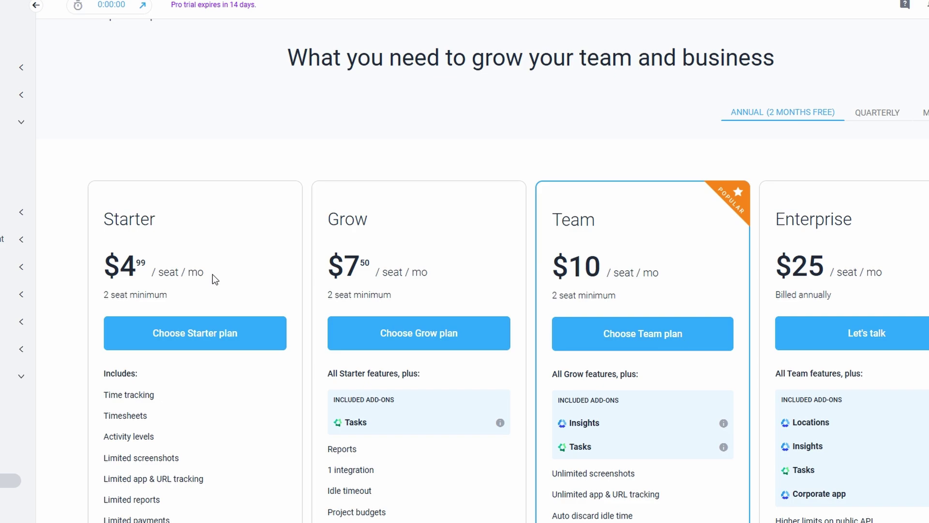
pyautogui.scroll(-2, 213, 274)
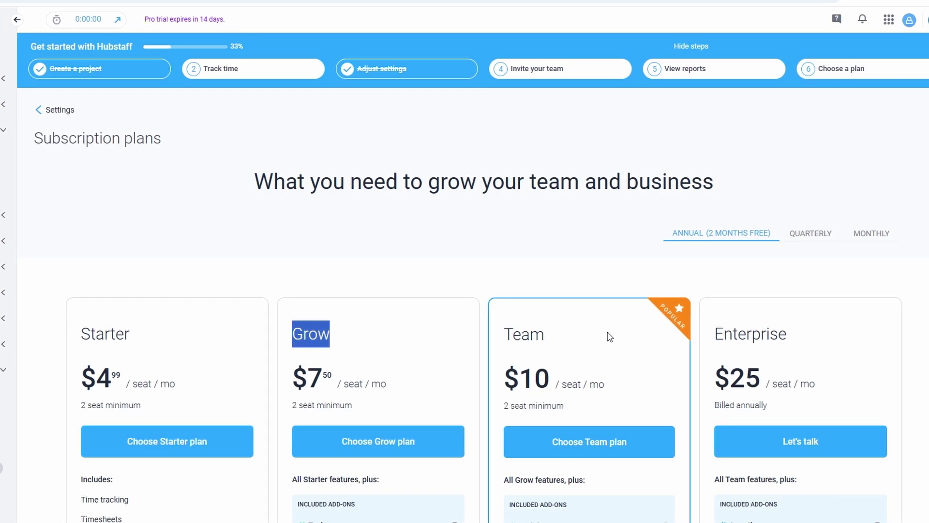
pyautogui.scroll(-1, 621, 331)
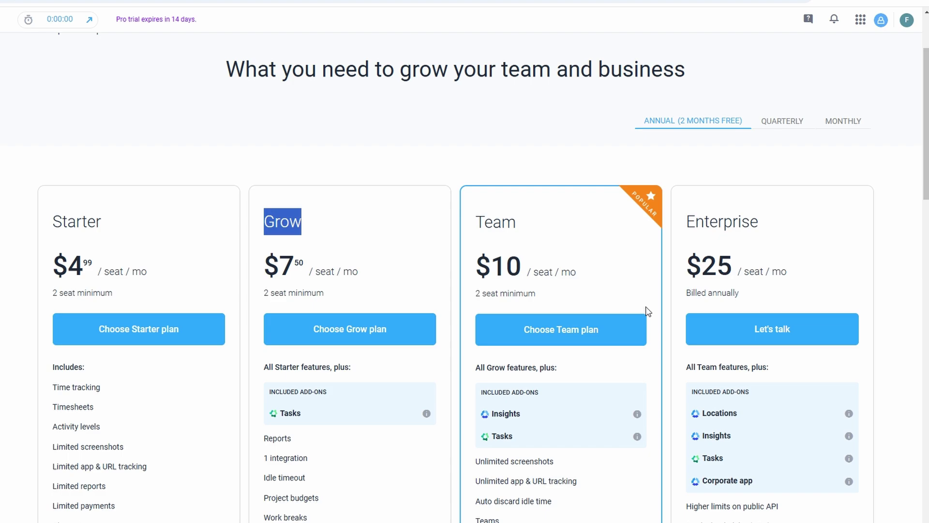
# - Highlight the Enterprise plan name, then go back to the Dashboard
pyautogui.click(718, 224)
pyautogui.doubleClick(717, 224)
pyautogui.scroll(-2, 717, 226)
pyautogui.scroll(-3, 716, 232)
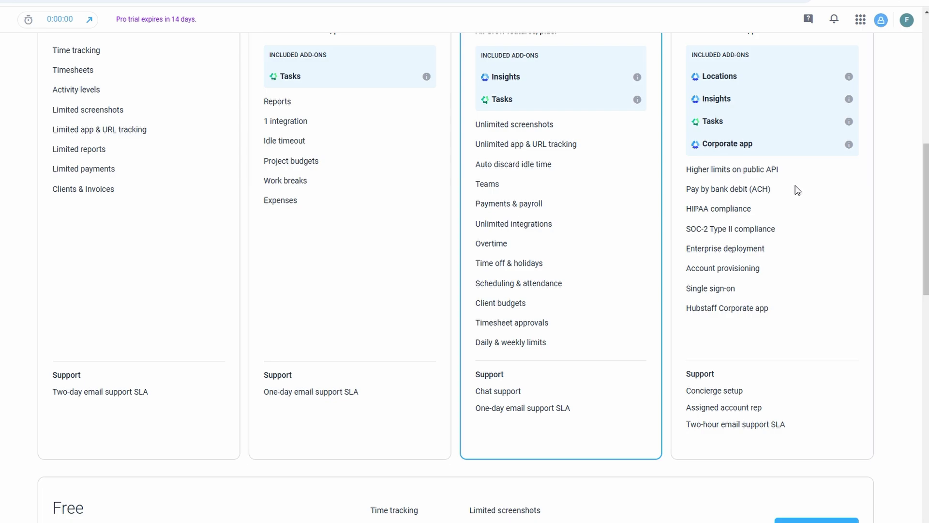
pyautogui.scroll(3, 654, 174)
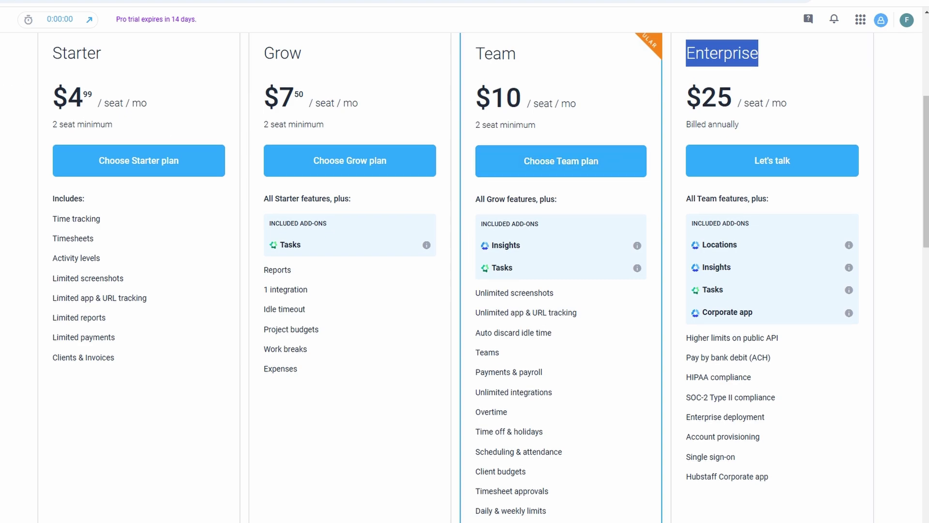
pyautogui.hotkey('alt', 'Left')
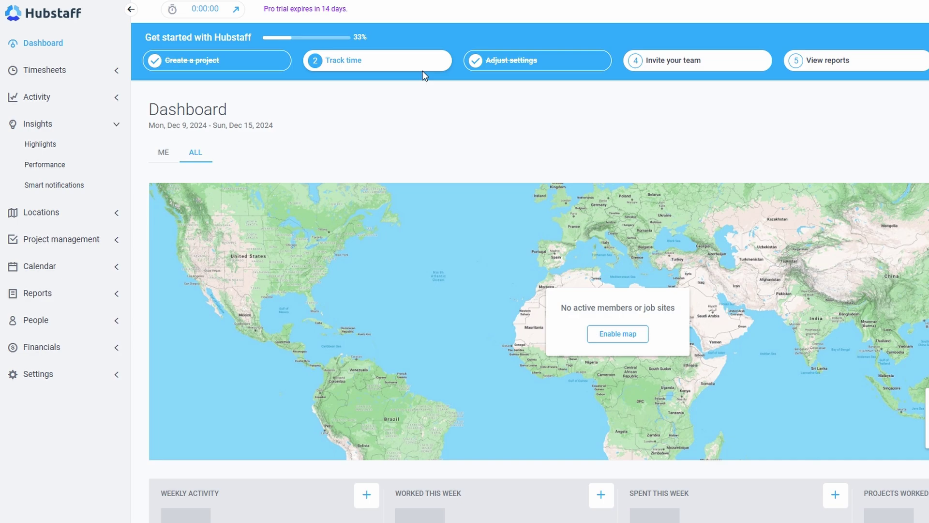
pyautogui.scroll(-1, 423, 70)
pyautogui.scroll(-2, 423, 70)
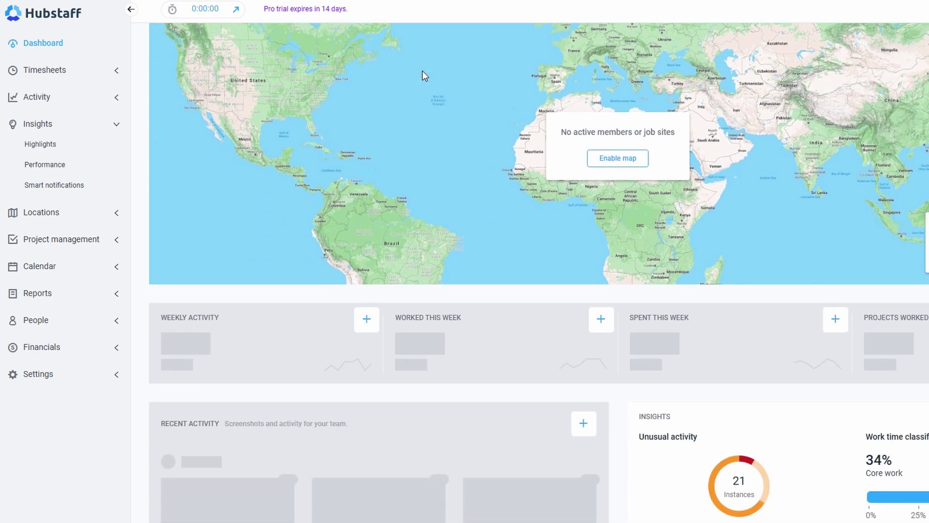
pyautogui.scroll(-2, 422, 70)
pyautogui.scroll(-1, 422, 71)
pyautogui.scroll(-2, 422, 70)
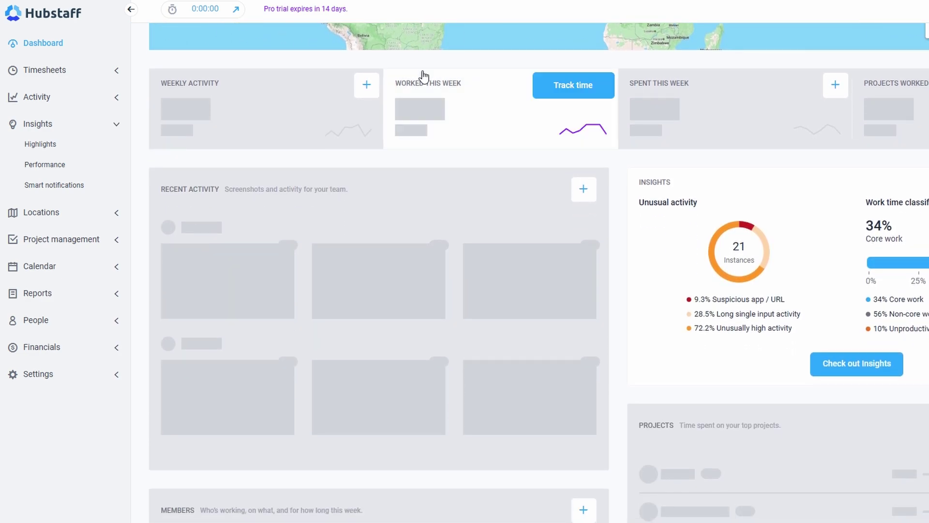
pyautogui.scroll(-2, 424, 76)
pyautogui.scroll(-2, 423, 76)
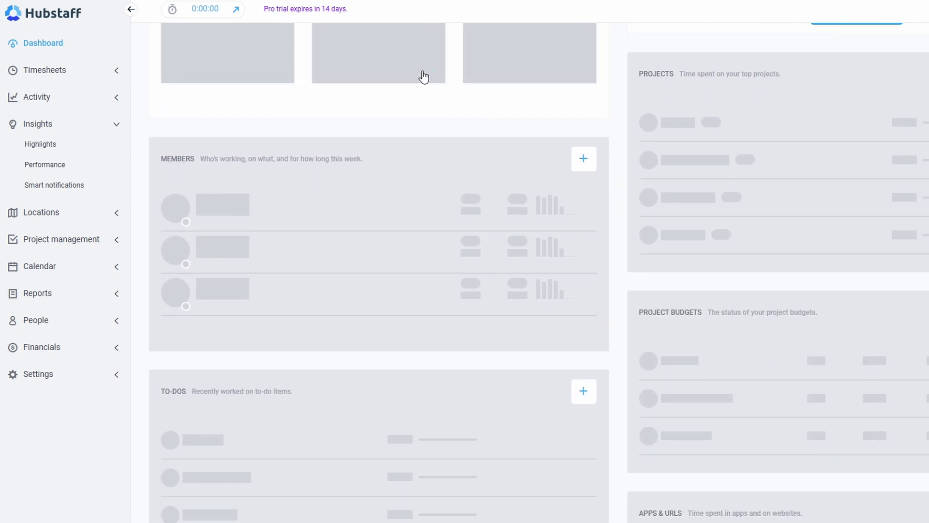
pyautogui.scroll(-2, 423, 75)
pyautogui.scroll(1, 423, 77)
pyautogui.scroll(3, 420, 87)
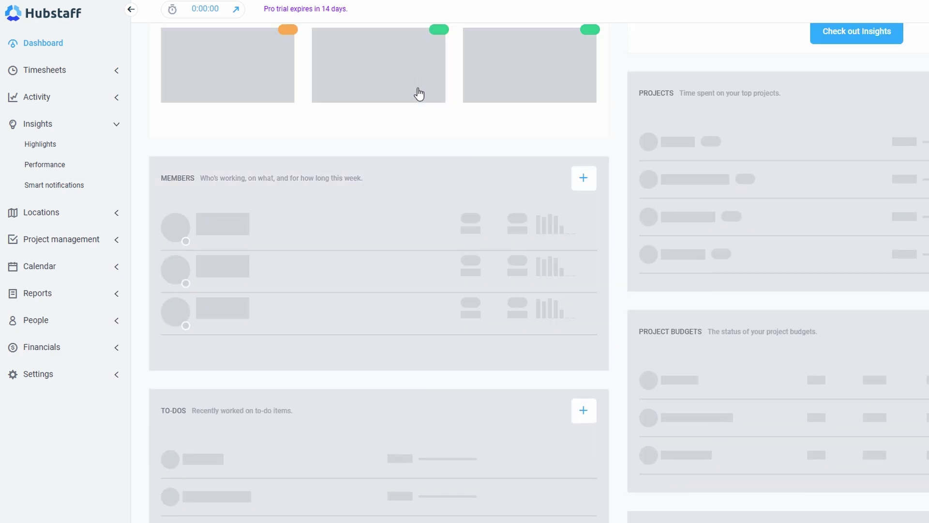
pyautogui.scroll(2, 416, 102)
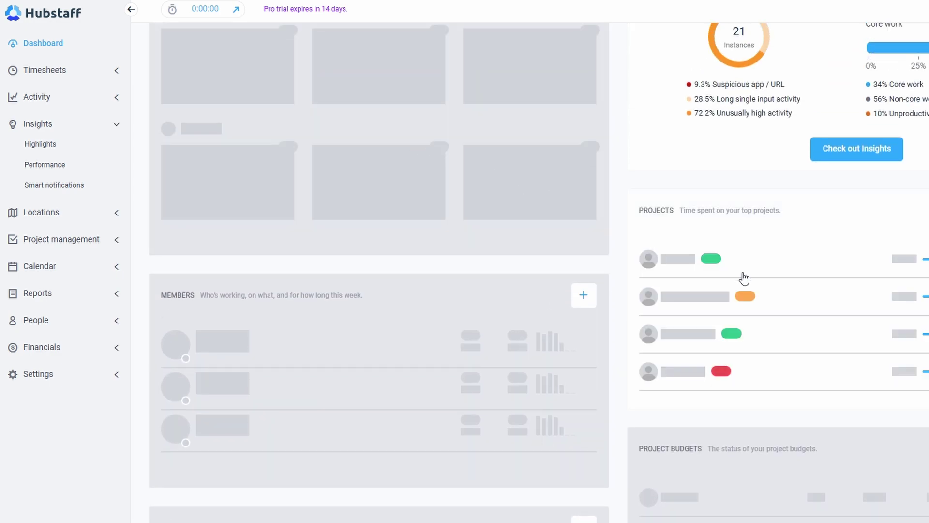
pyautogui.moveTo(378, 327)
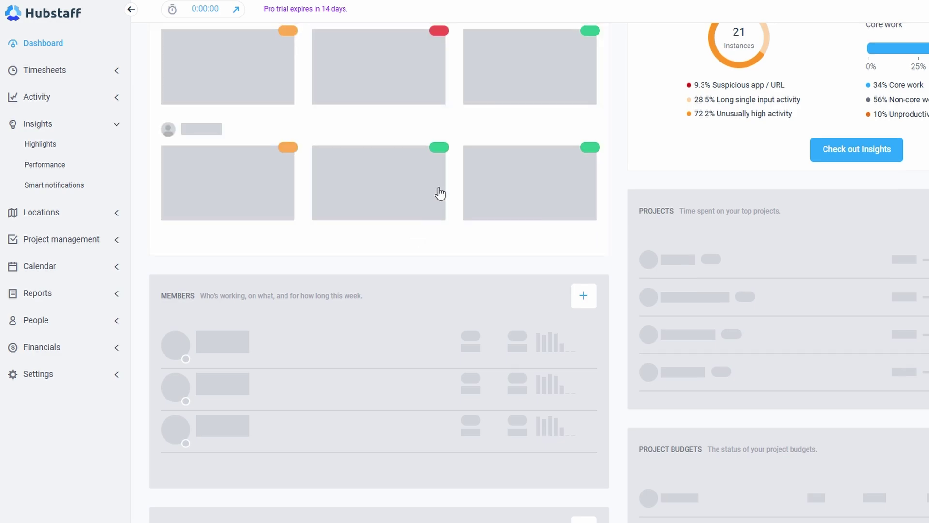
pyautogui.scroll(3, 440, 193)
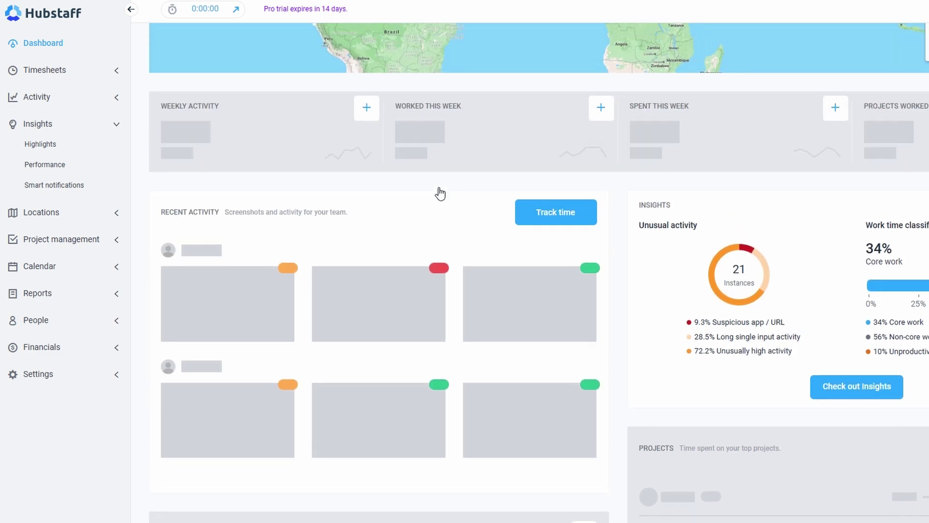
pyautogui.scroll(3, 441, 193)
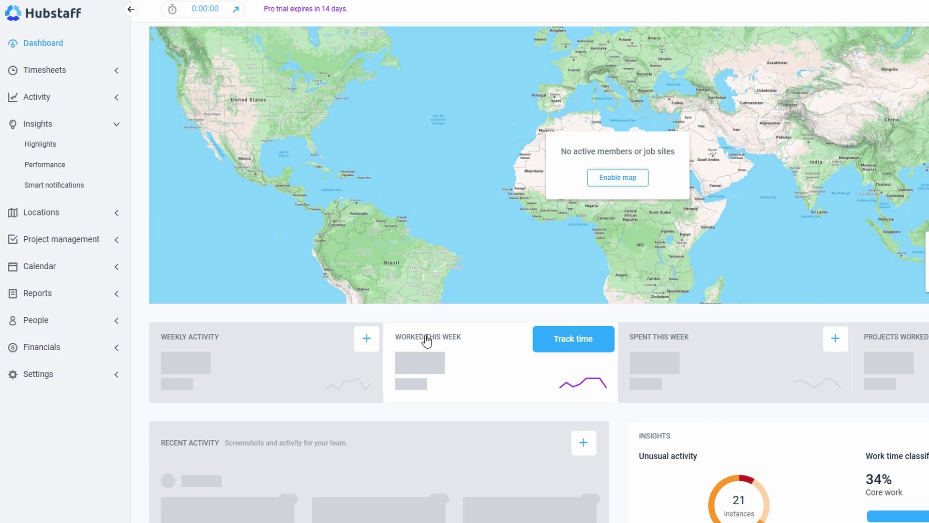
# - Open View & edit timesheets and show the Track time guide
pyautogui.click(34, 76)
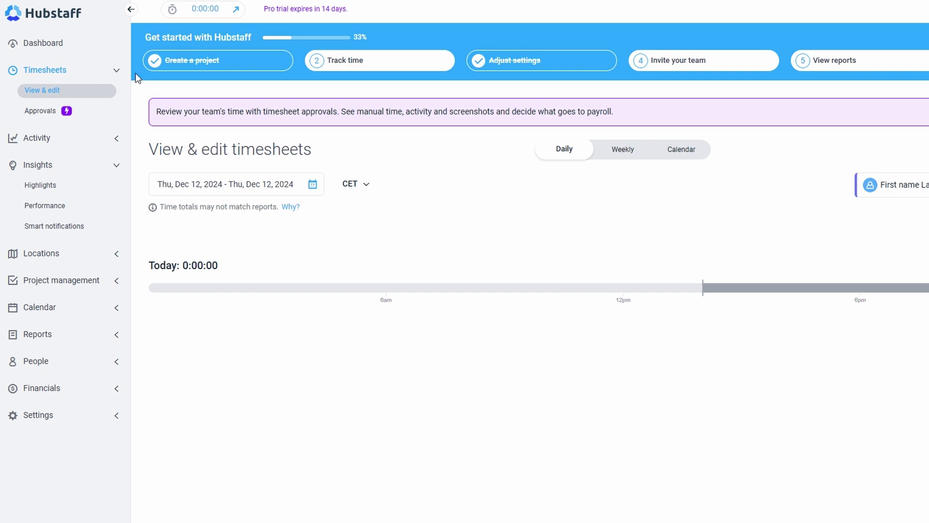
pyautogui.click(369, 71)
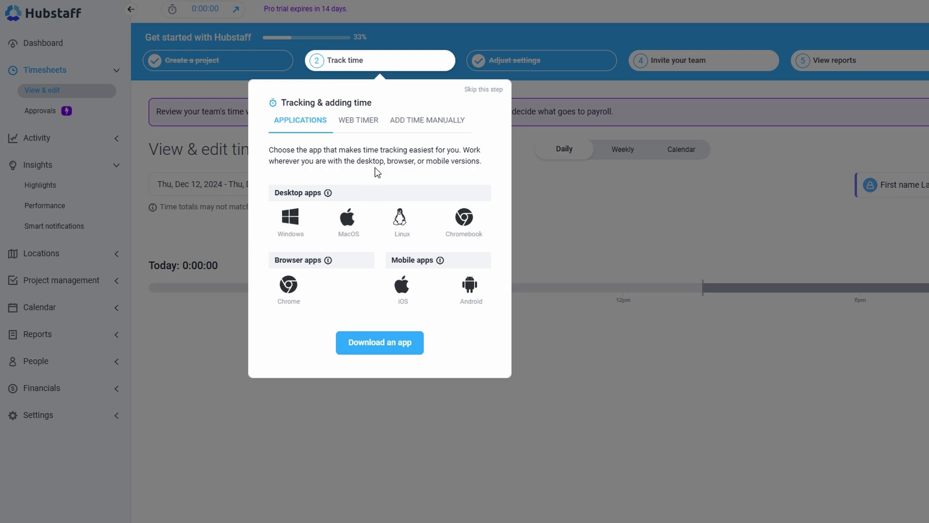
# - Launch the web timer through the Add time manually and Web timer options
pyautogui.click(400, 120)
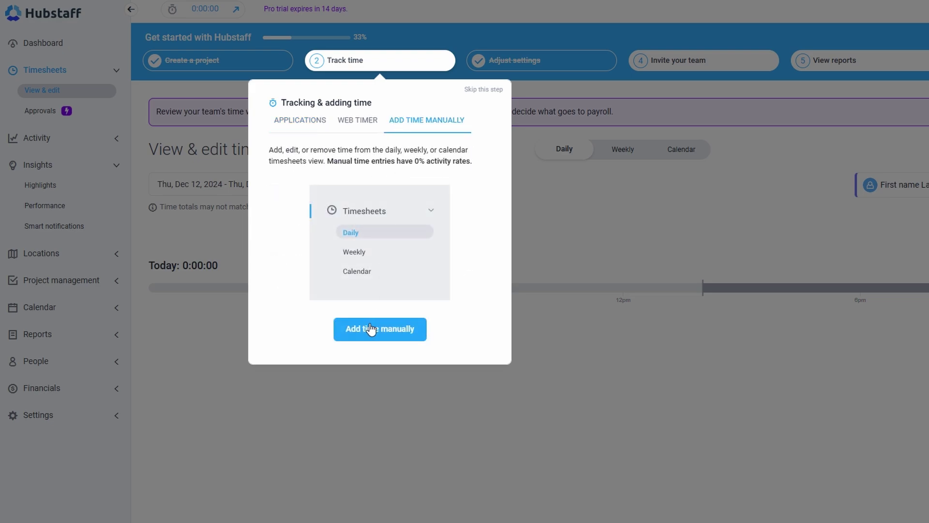
pyautogui.click(347, 125)
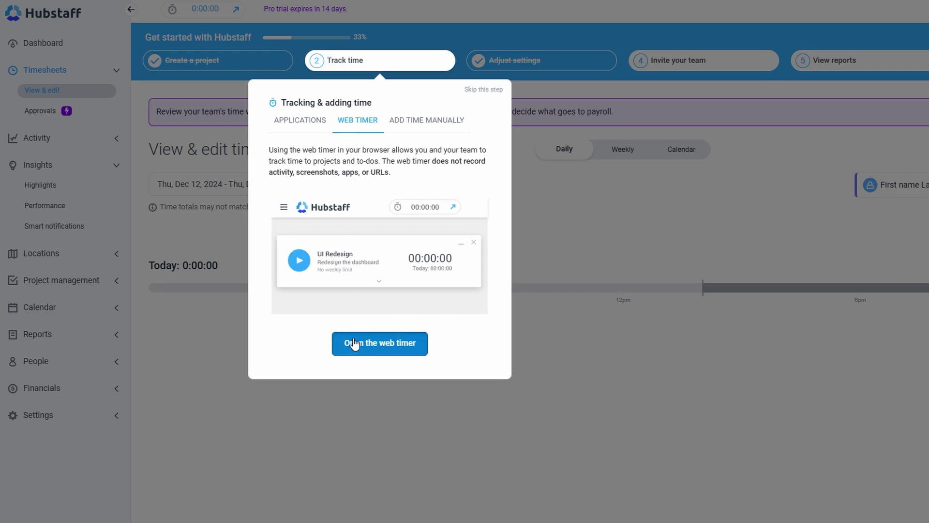
pyautogui.click(355, 343)
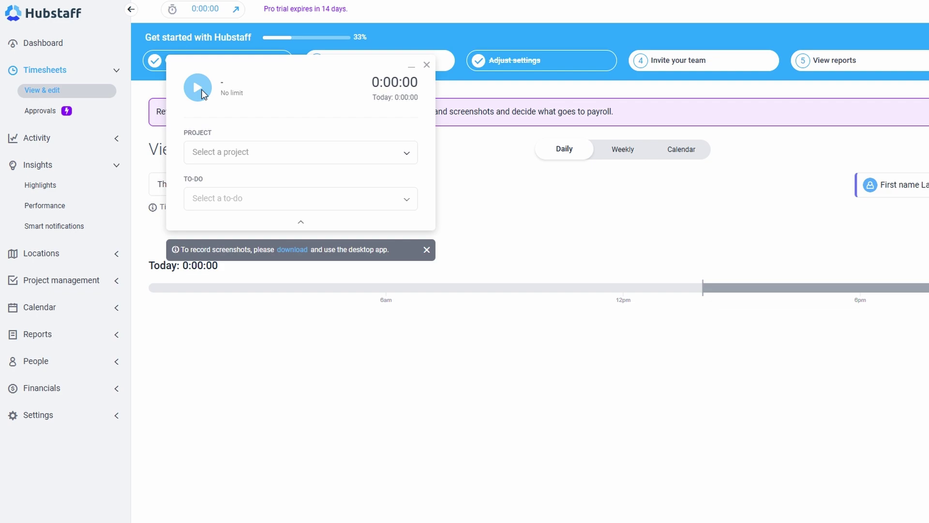
# - Close the web timer panel without starting the timer, still at 0:00:00
pyautogui.click(426, 68)
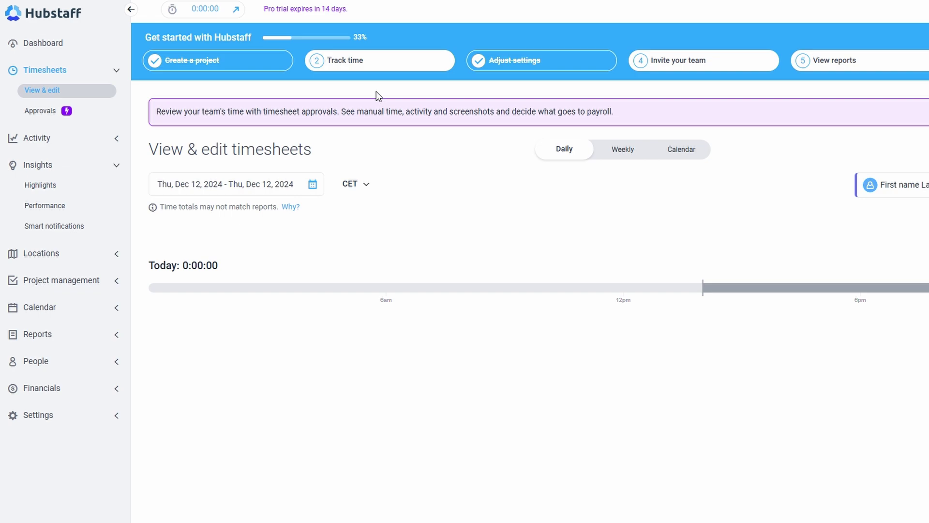
# - Reopen the Track time guide, review its Web timer section, then dismiss it
pyautogui.click(376, 72)
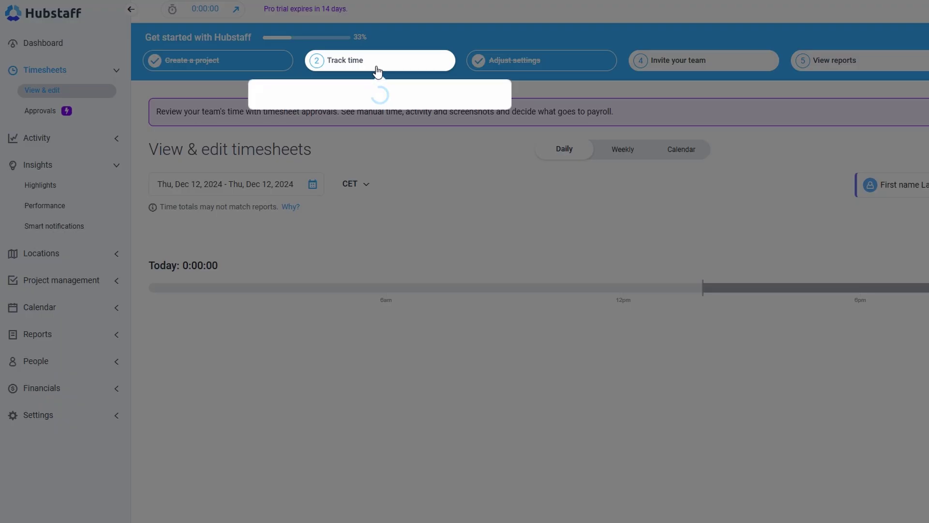
pyautogui.click(361, 119)
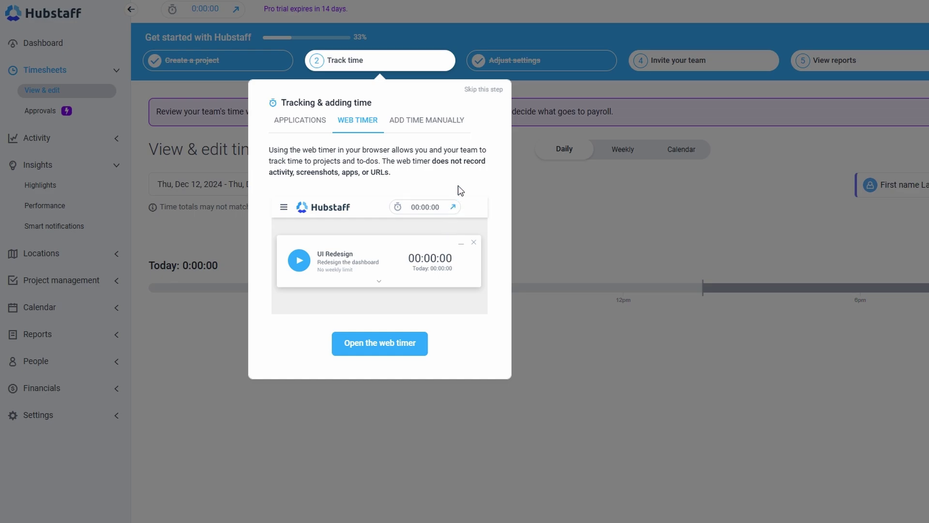
pyautogui.click(561, 112)
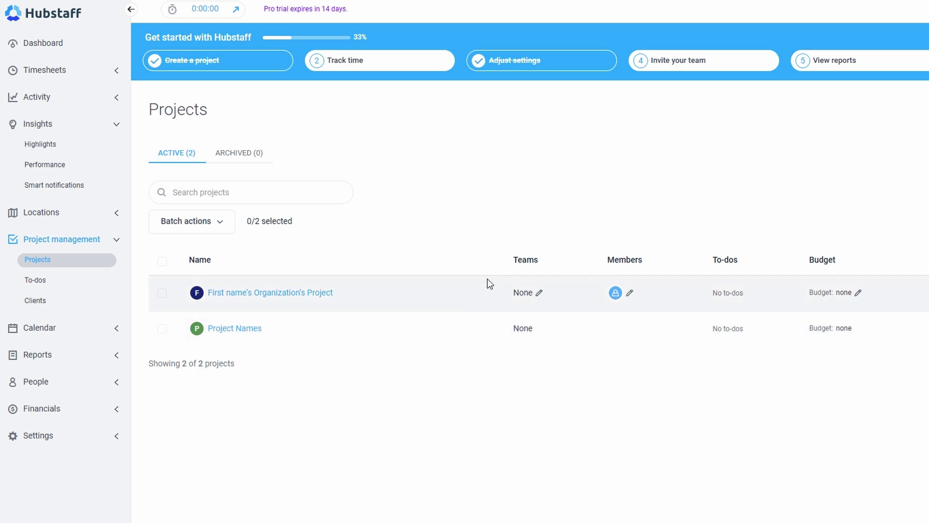
pyautogui.click(49, 129)
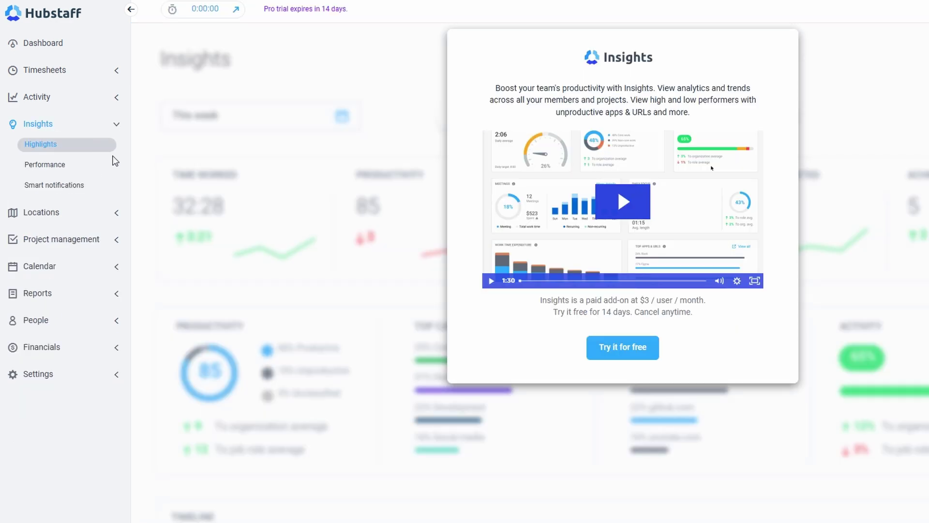
pyautogui.click(617, 352)
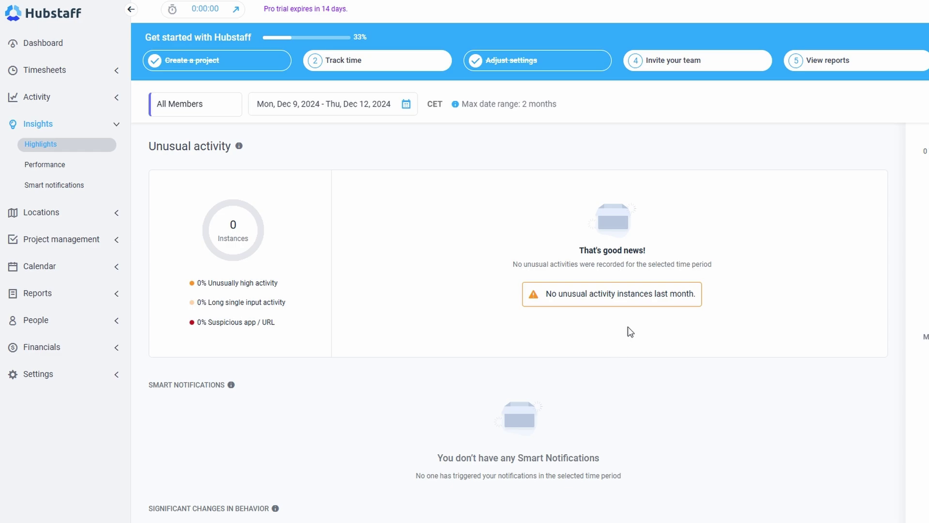
pyautogui.scroll(-2, 621, 318)
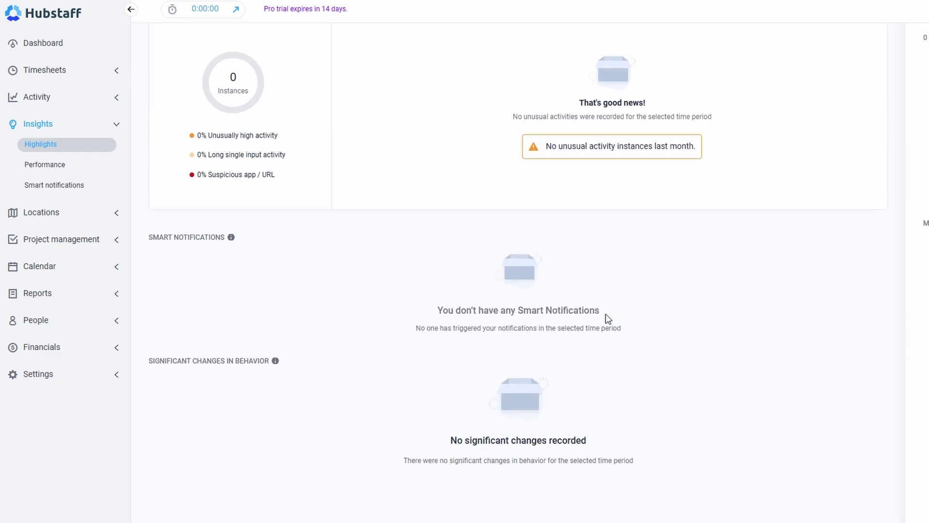
pyautogui.scroll(2, 609, 319)
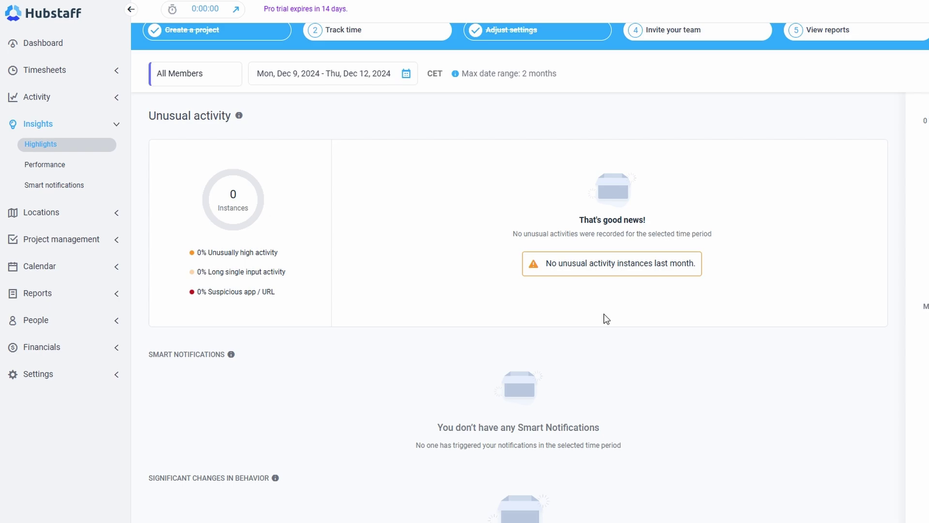
# - Open Activity Screenshots and close the Welcome to Activities video and Getting started popup
pyautogui.click(37, 97)
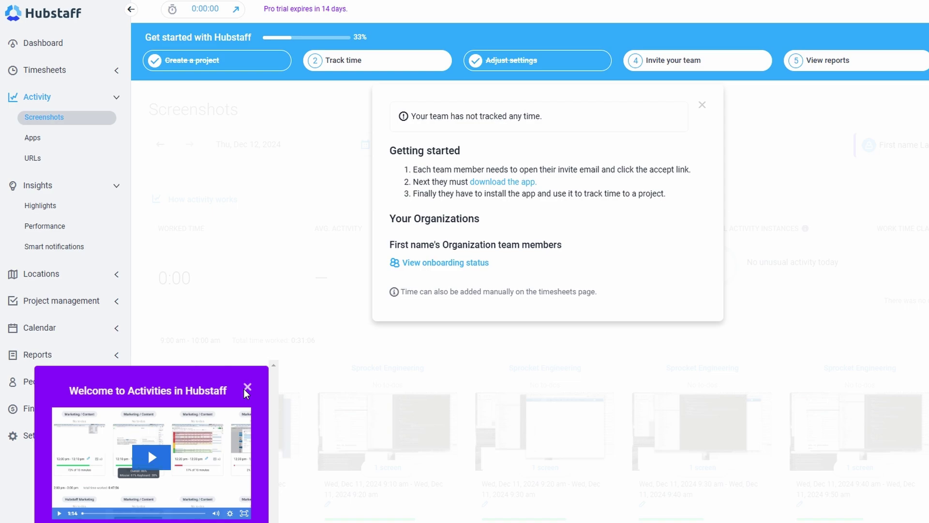
pyautogui.click(248, 388)
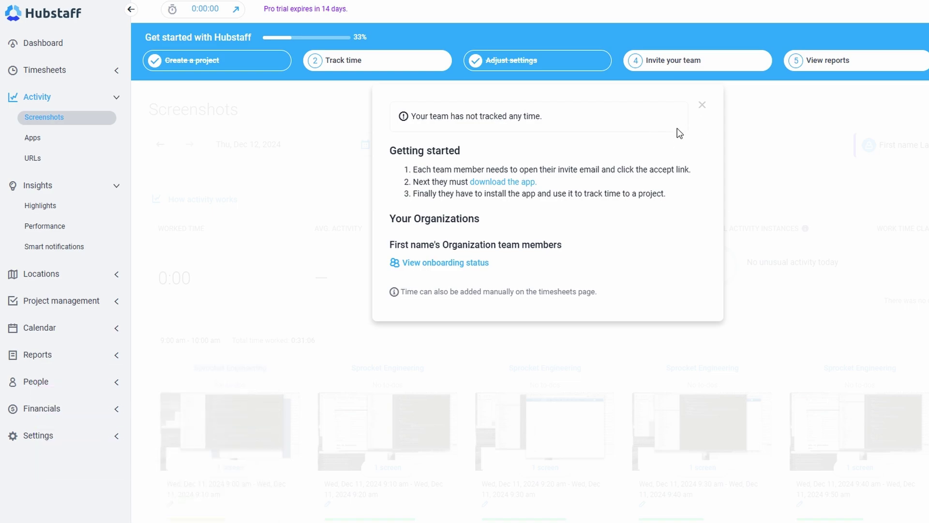
pyautogui.click(703, 106)
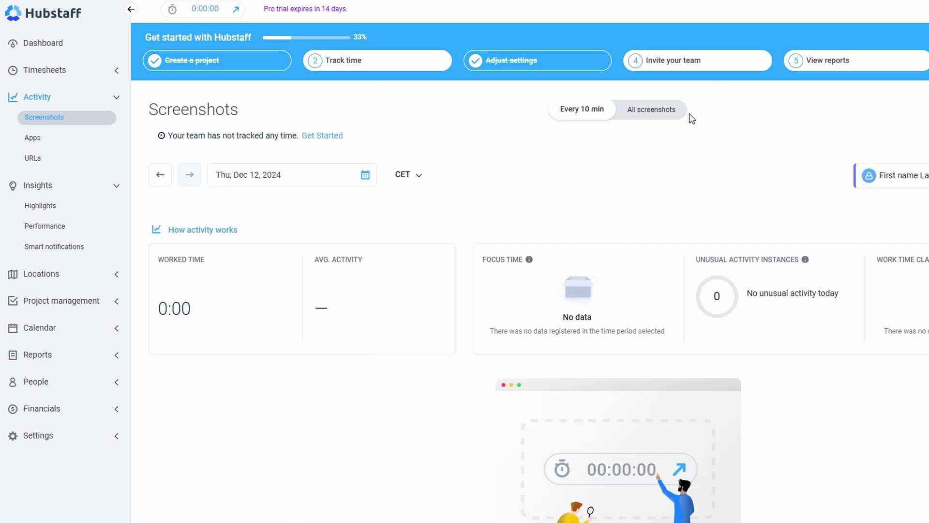
pyautogui.scroll(-2, 559, 208)
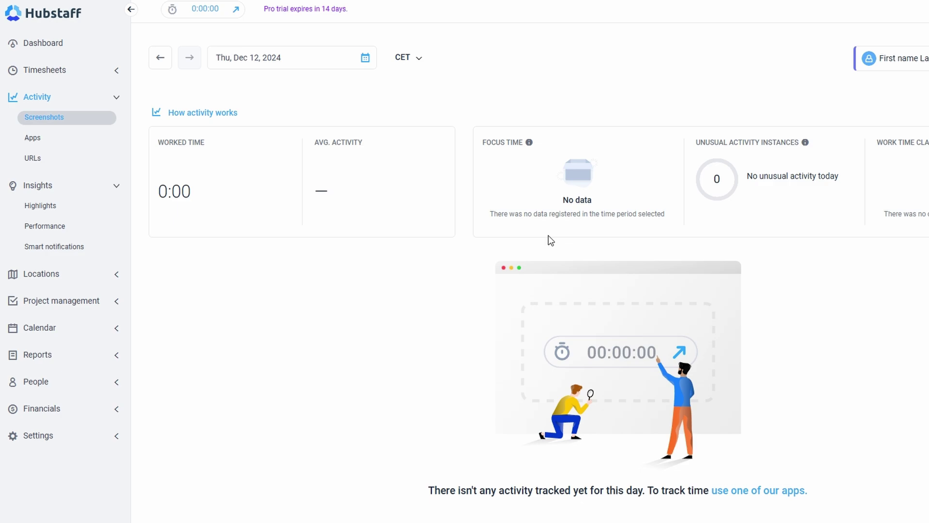
pyautogui.scroll(2, 526, 224)
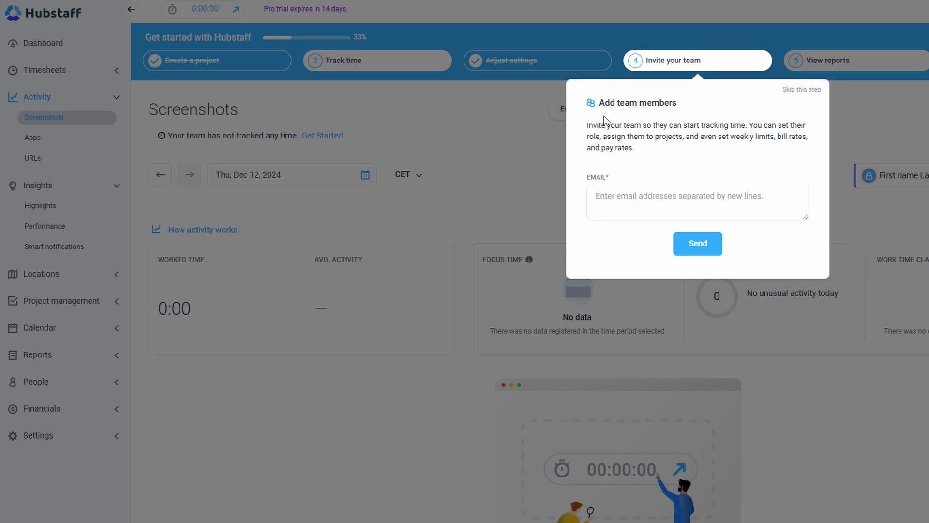
# - Dismiss the team invitation prompt and return to the Dashboard overview
pyautogui.click(152, 126)
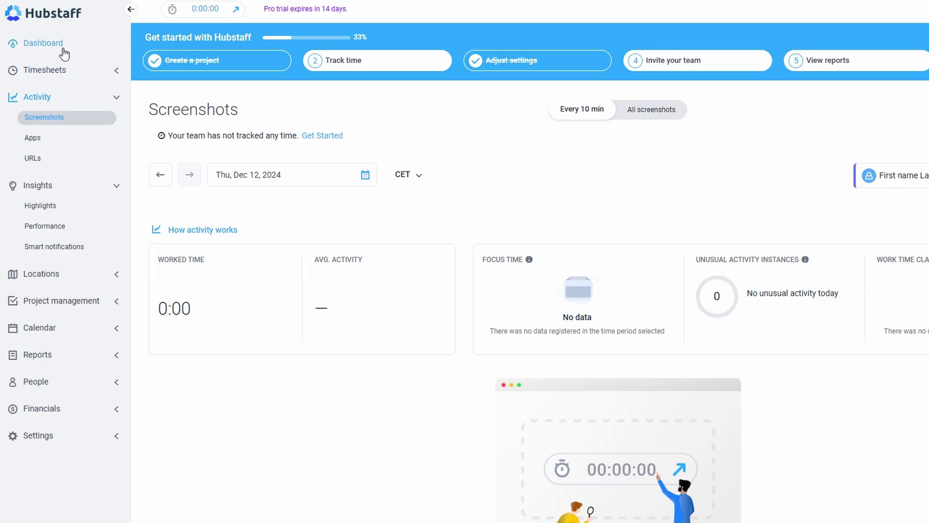
pyautogui.click(44, 44)
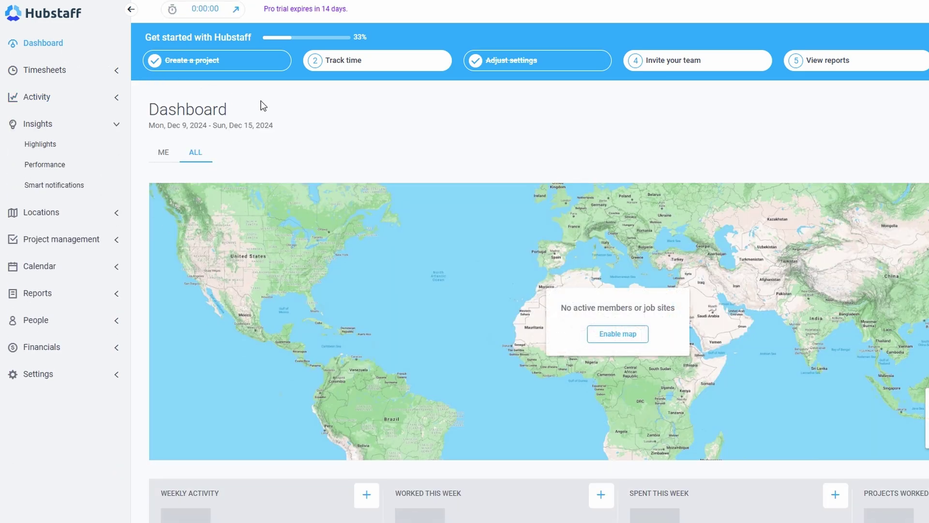
pyautogui.scroll(-3, 262, 105)
pyautogui.scroll(-3, 262, 105)
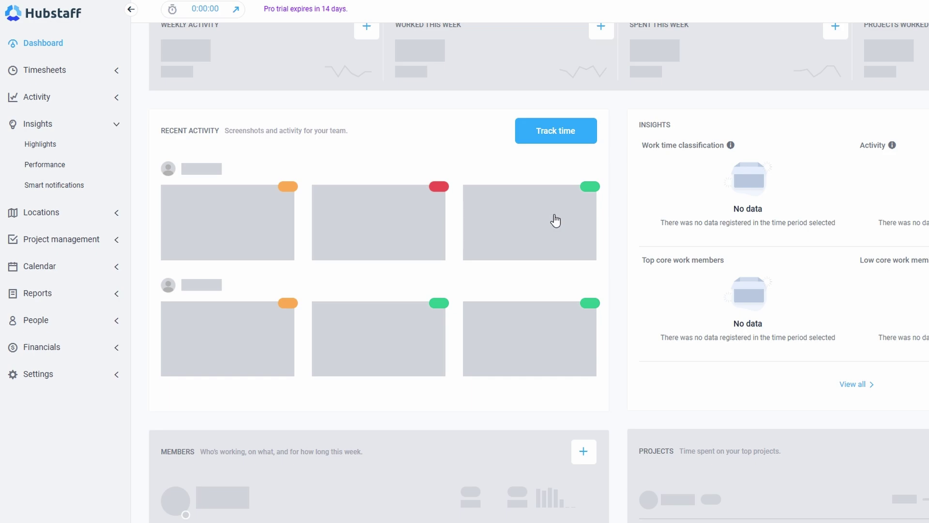
pyautogui.scroll(-3, 556, 220)
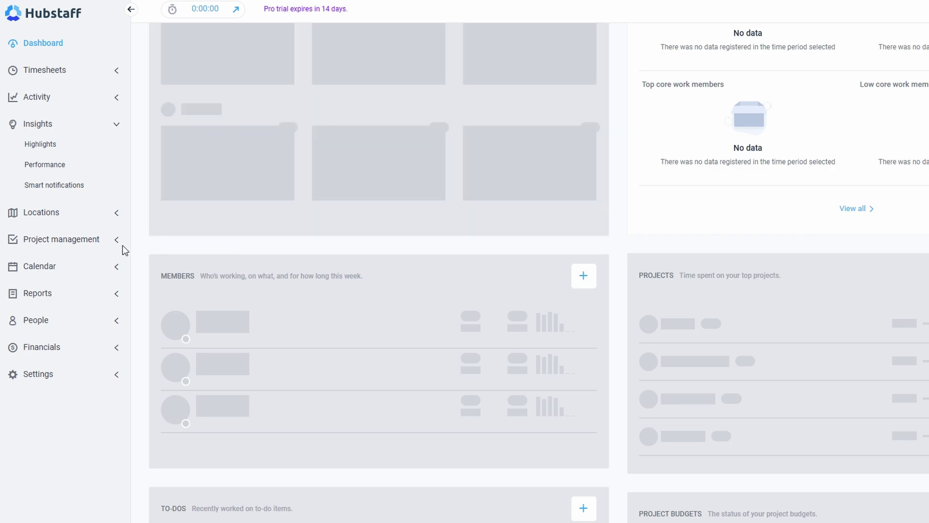
# - Open Projects under Project management to list the two active projects
pyautogui.click(86, 243)
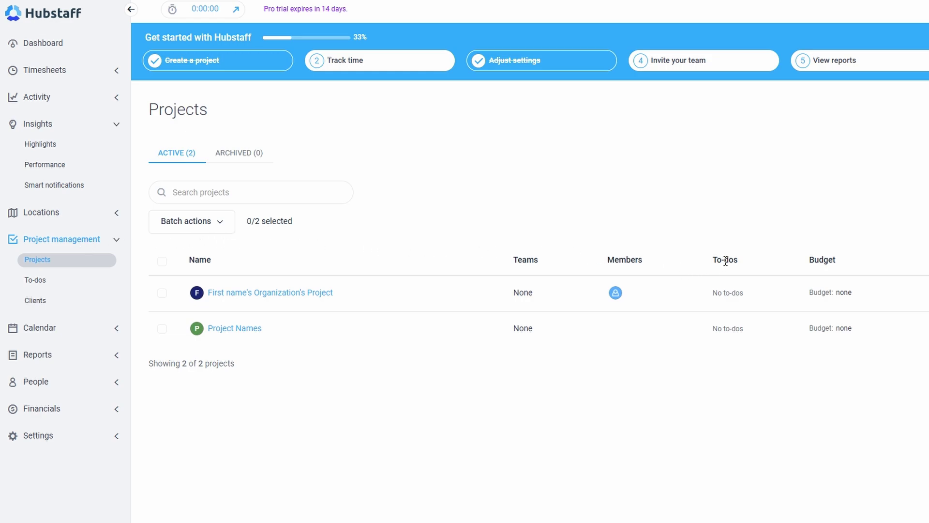
pyautogui.moveTo(695, 293)
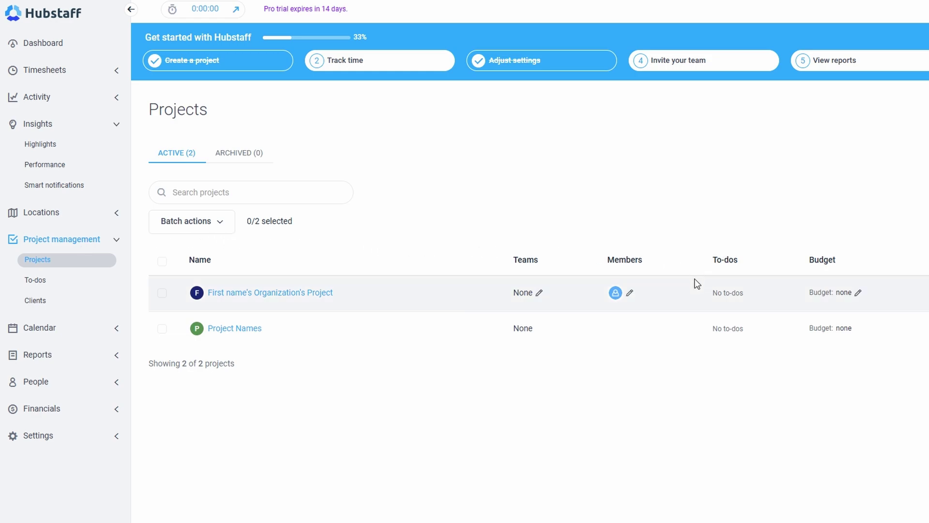
# - Open the To-dos page under Project management
pyautogui.click(88, 286)
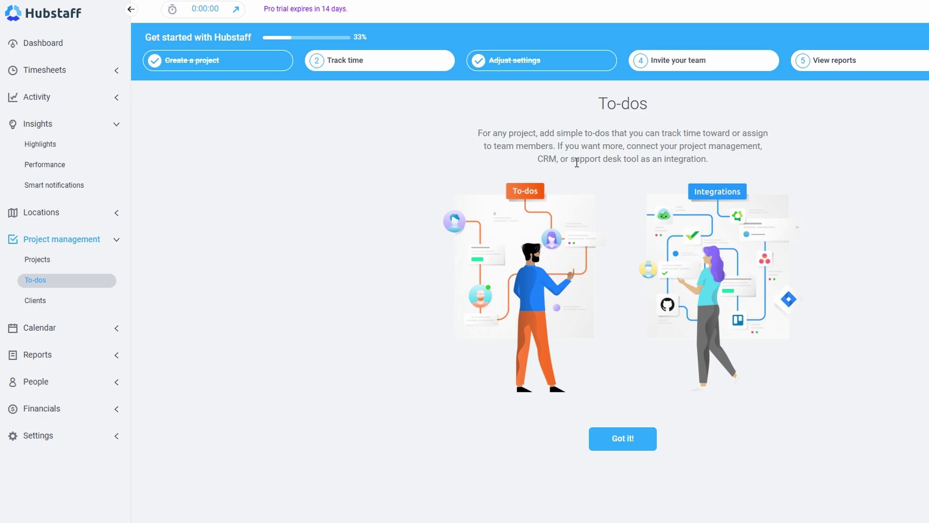
# - Return to the Insights Highlights page showing zero unusual activity instances
pyautogui.click(61, 13)
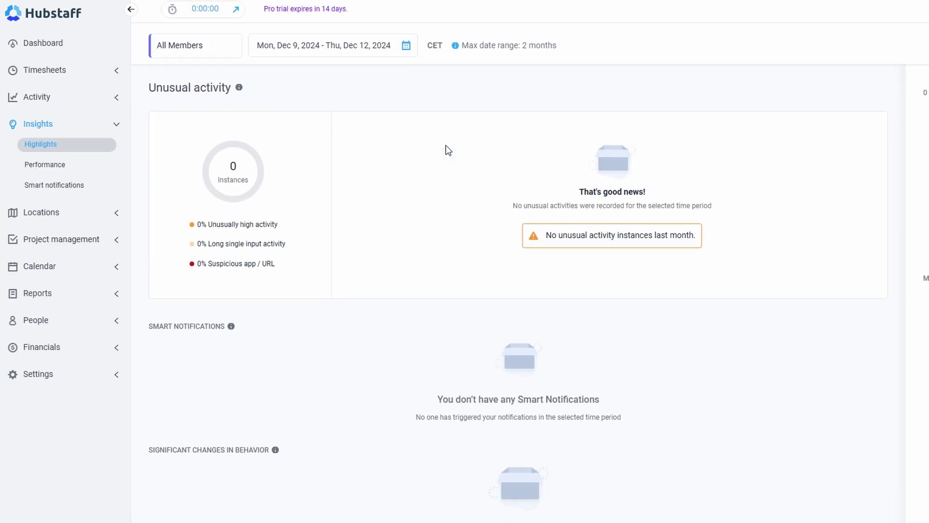
pyautogui.scroll(-1, 446, 150)
pyautogui.scroll(2, 446, 149)
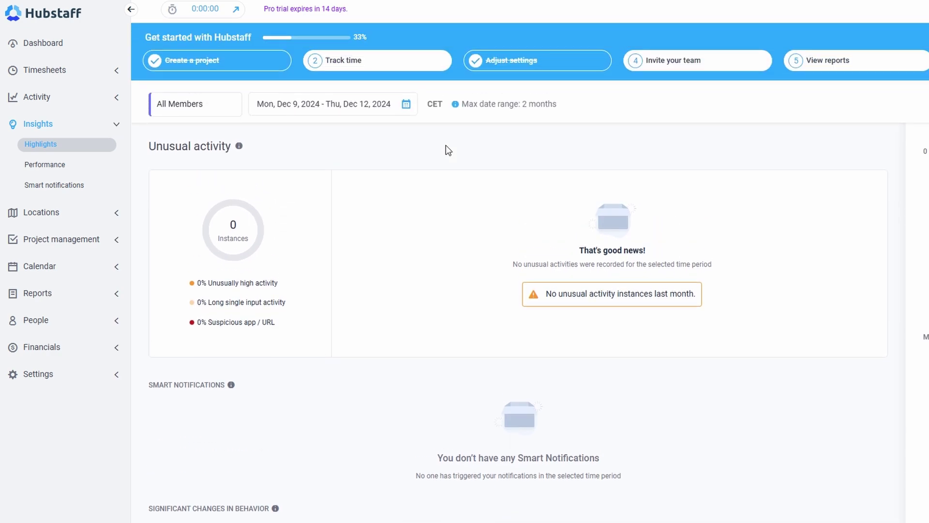